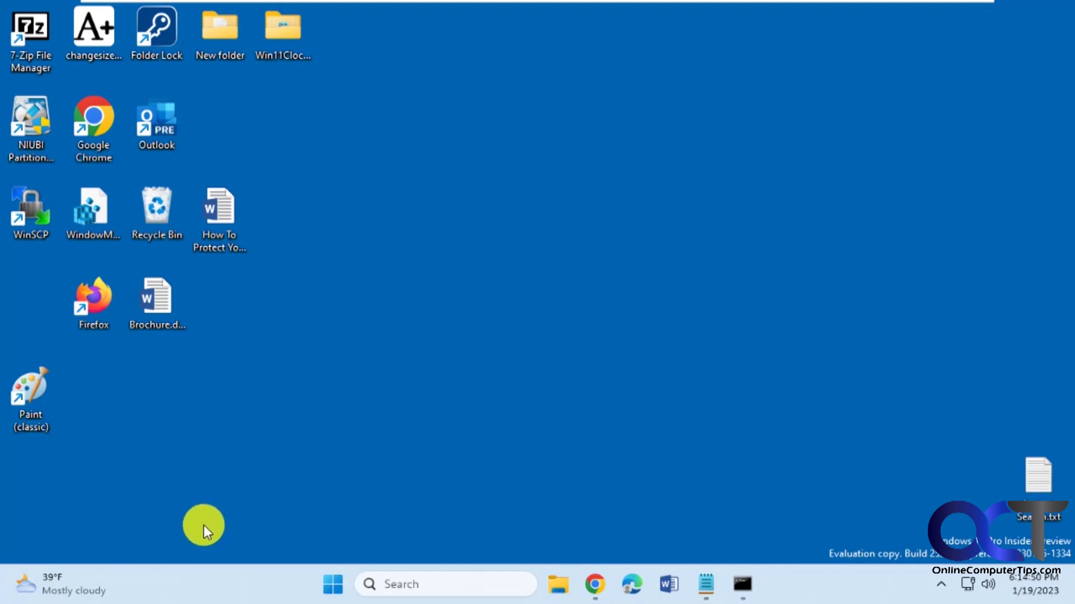
Step: Preview the widgets board from the taskbar weather widget, then bring up the desktop context menu
{"action": "left_click", "coordinate": [72, 588]}
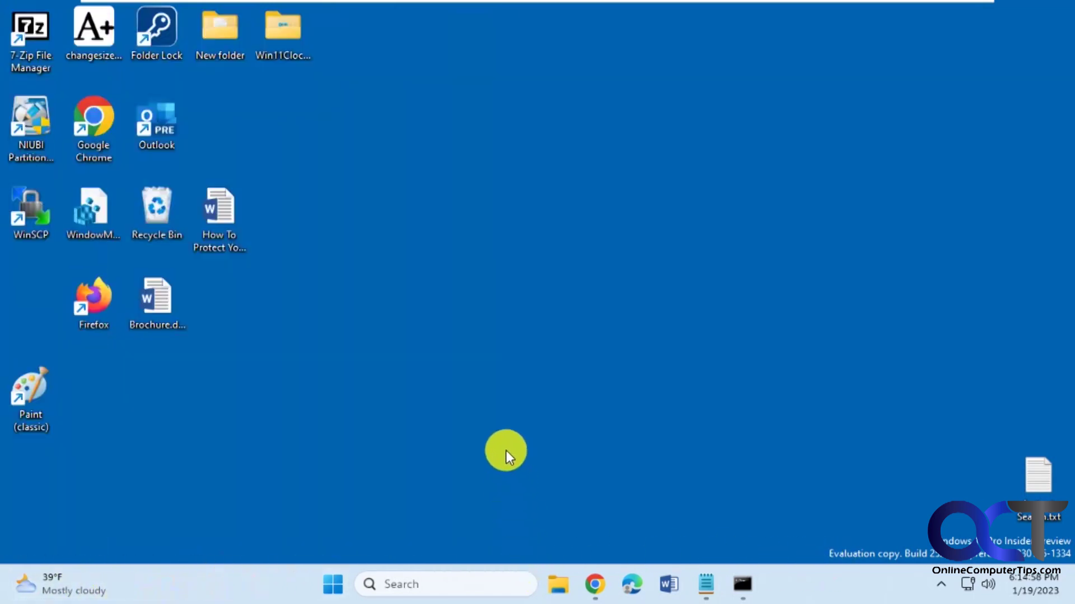
{"action": "right_click", "coordinate": [491, 408]}
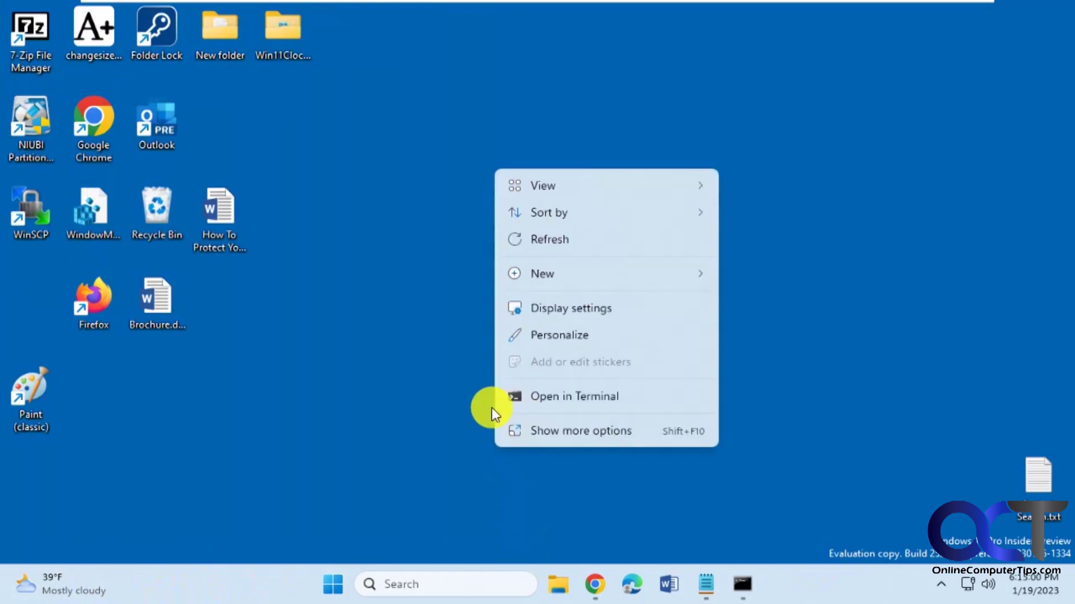
Step: Turn off Widgets in Personalization > Taskbar settings and close Settings
{"action": "left_click", "coordinate": [585, 335]}
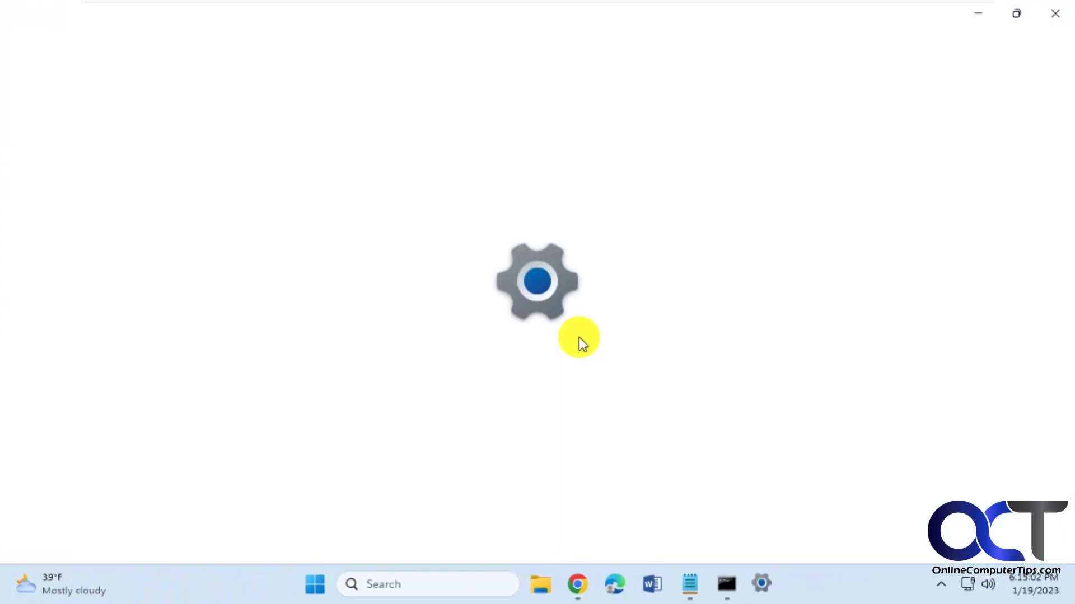
{"action": "scroll", "coordinate": [557, 436], "scroll_direction": "down", "scroll_amount": 5}
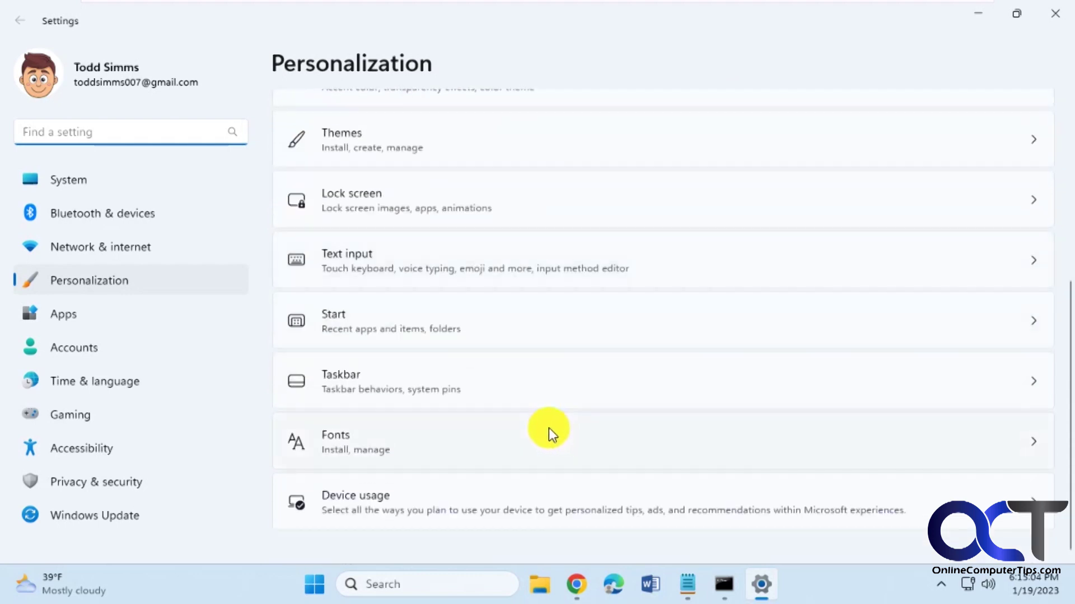
{"action": "left_click", "coordinate": [505, 384]}
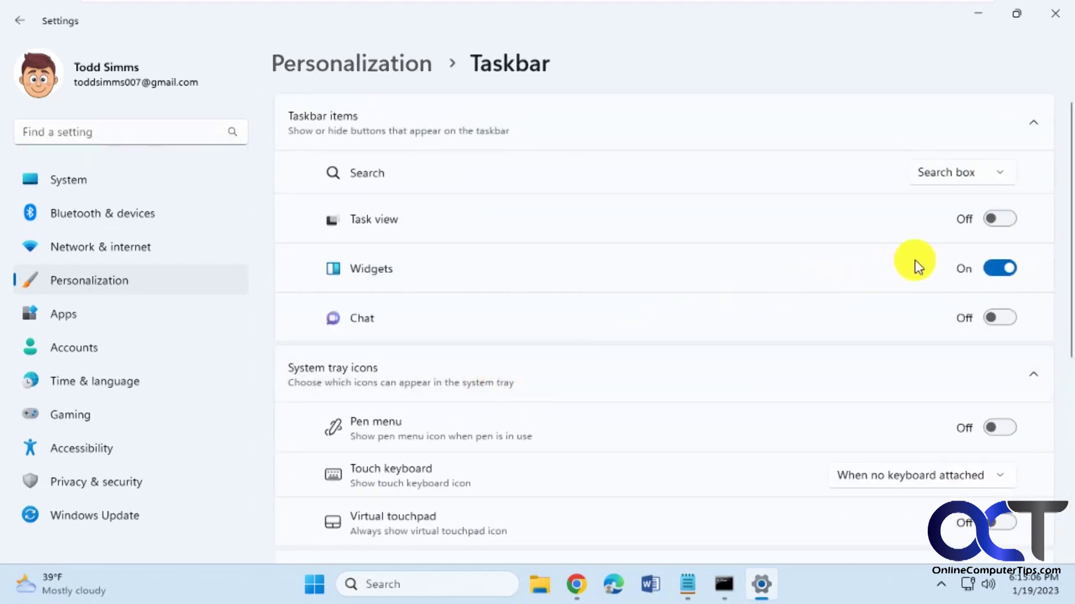
{"action": "left_click", "coordinate": [990, 268]}
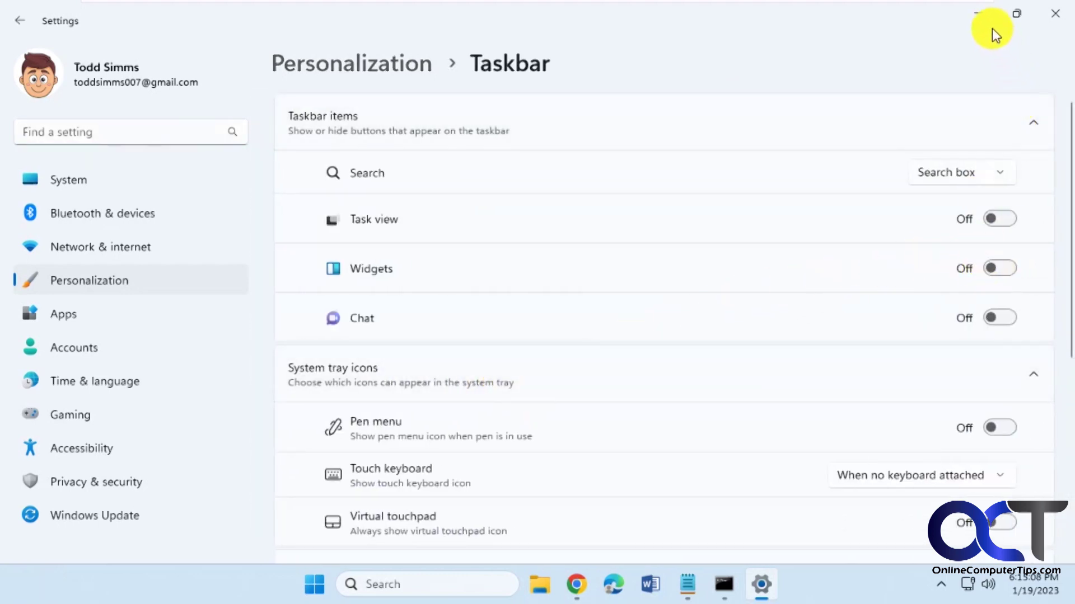
{"action": "left_click", "coordinate": [1055, 14]}
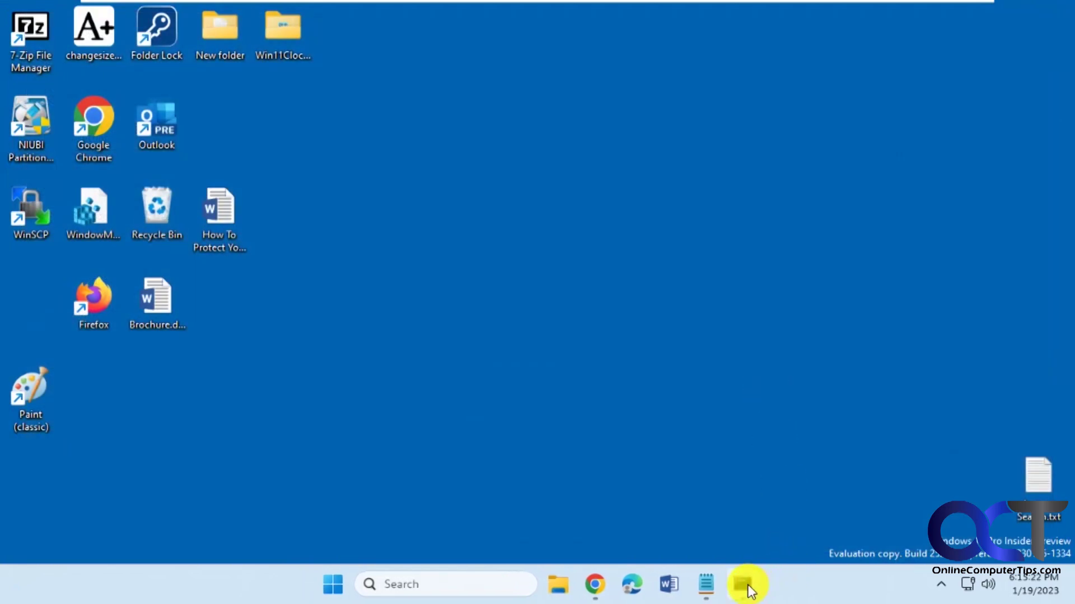
{"action": "left_click", "coordinate": [745, 586]}
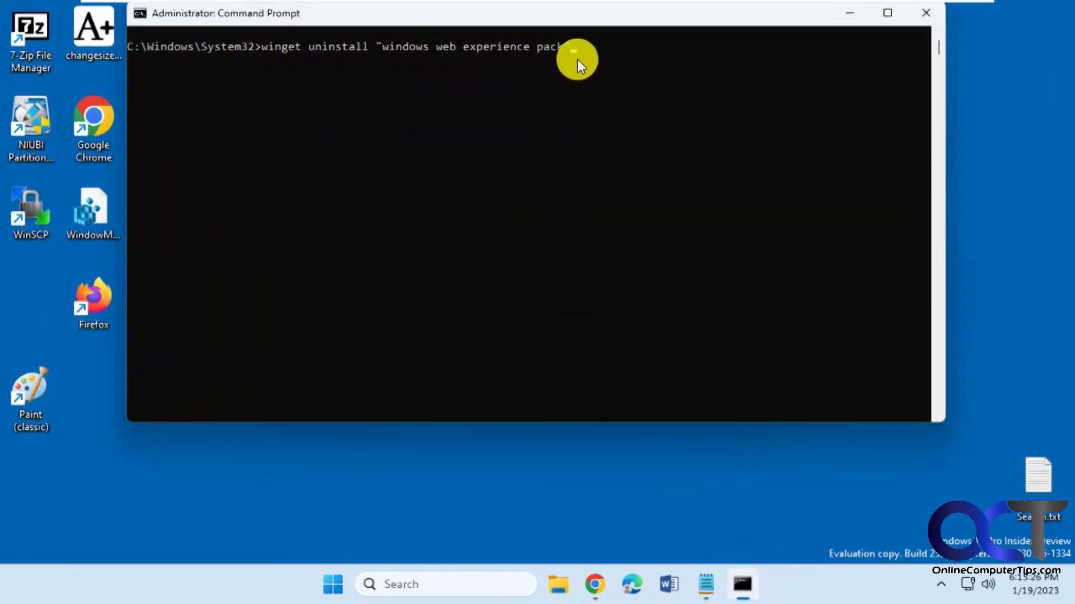
Step: Run winget uninstall "windows web experience pack", then bring up the desktop context menu again
{"action": "key", "text": "Return"}
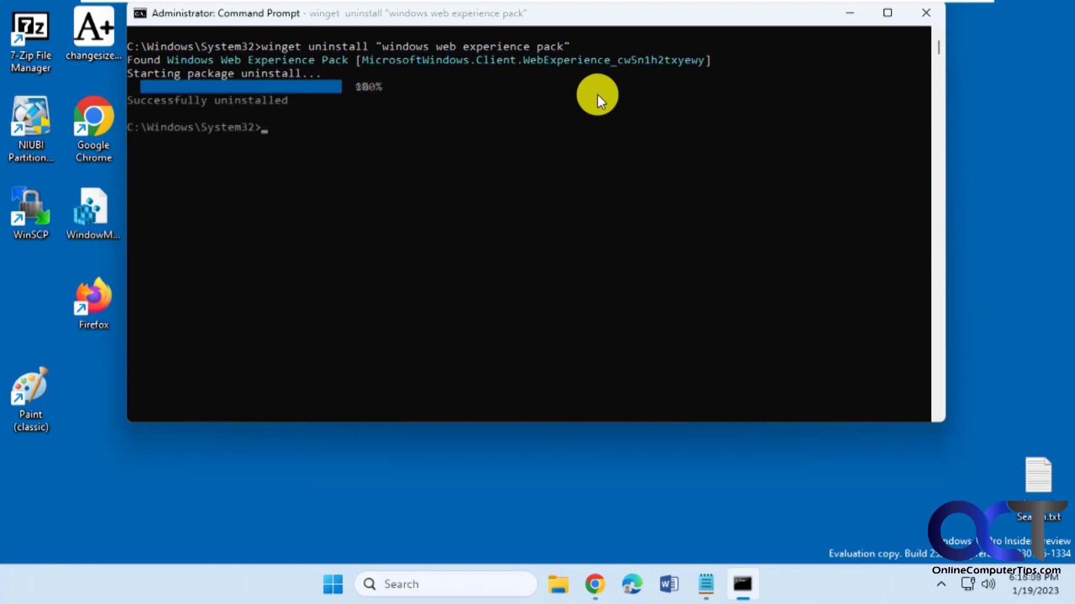
{"action": "right_click", "coordinate": [483, 488]}
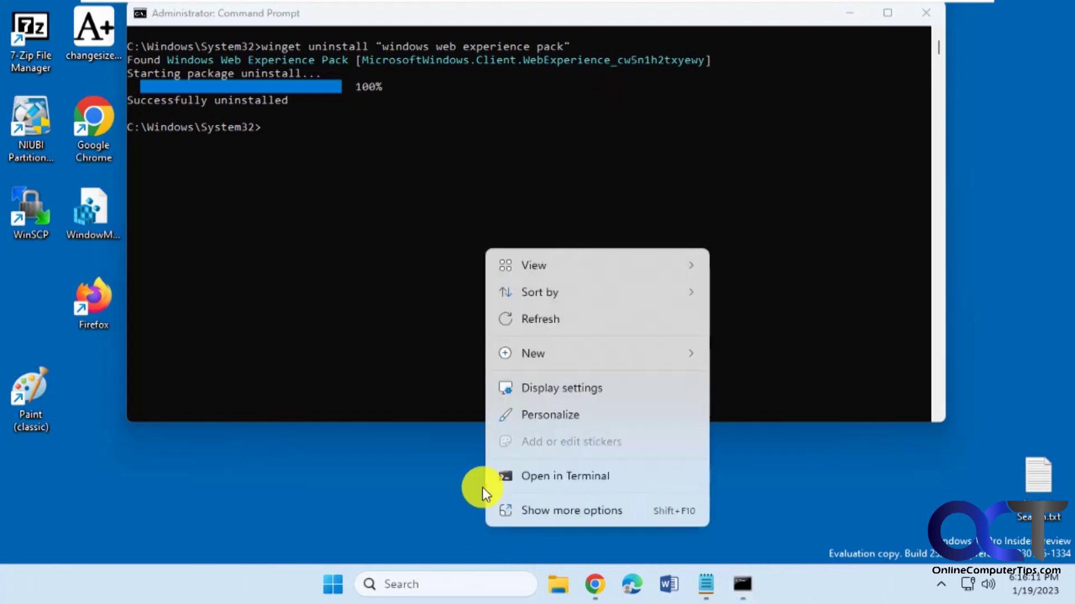
{"action": "left_click", "coordinate": [544, 411]}
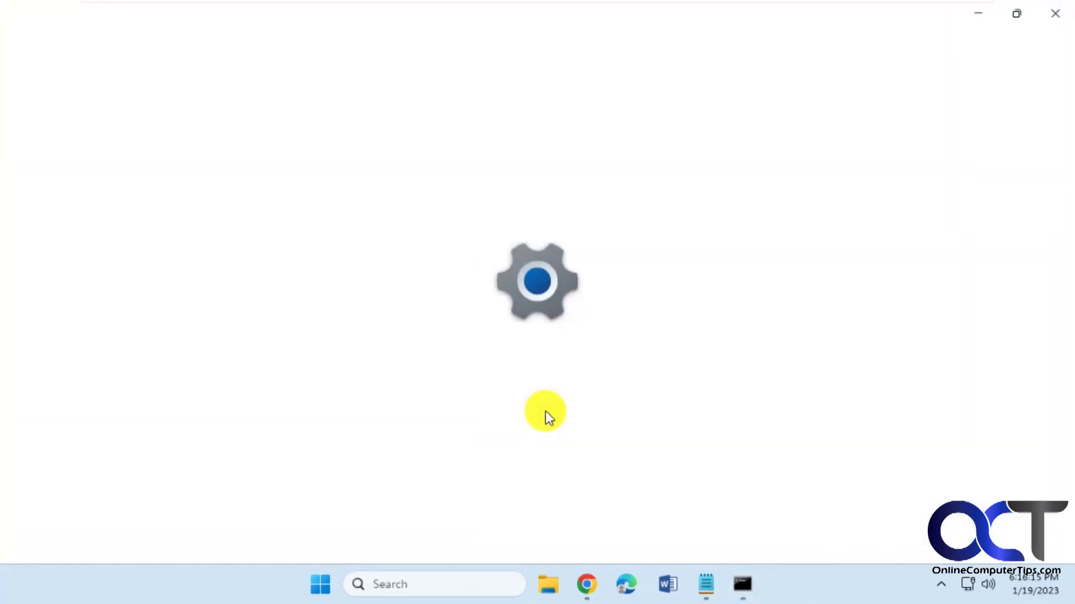
{"action": "scroll", "coordinate": [529, 396], "scroll_direction": "down", "scroll_amount": 3}
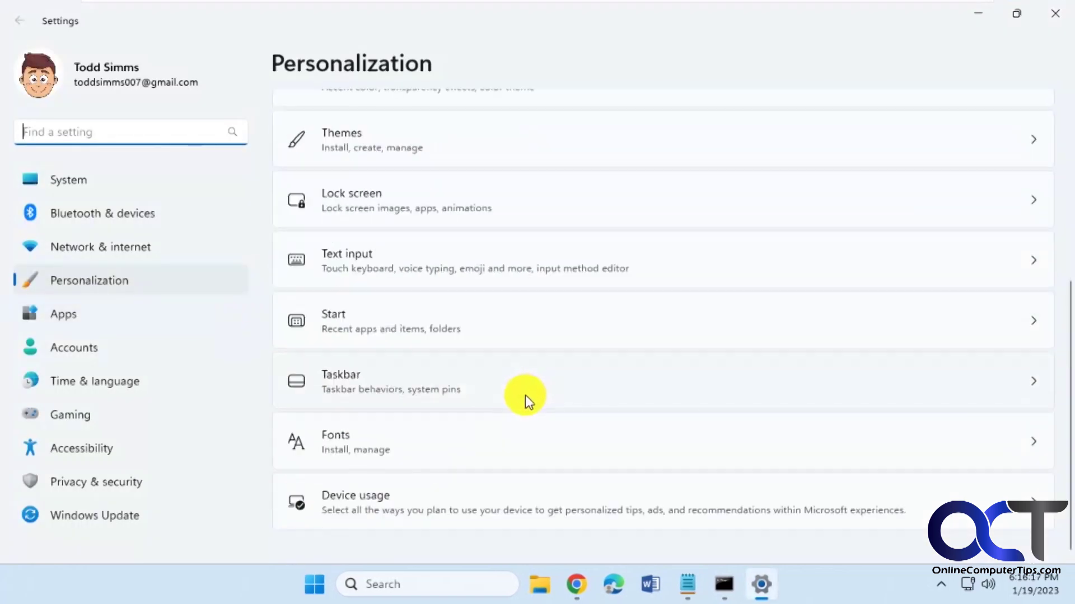
{"action": "left_click", "coordinate": [503, 378]}
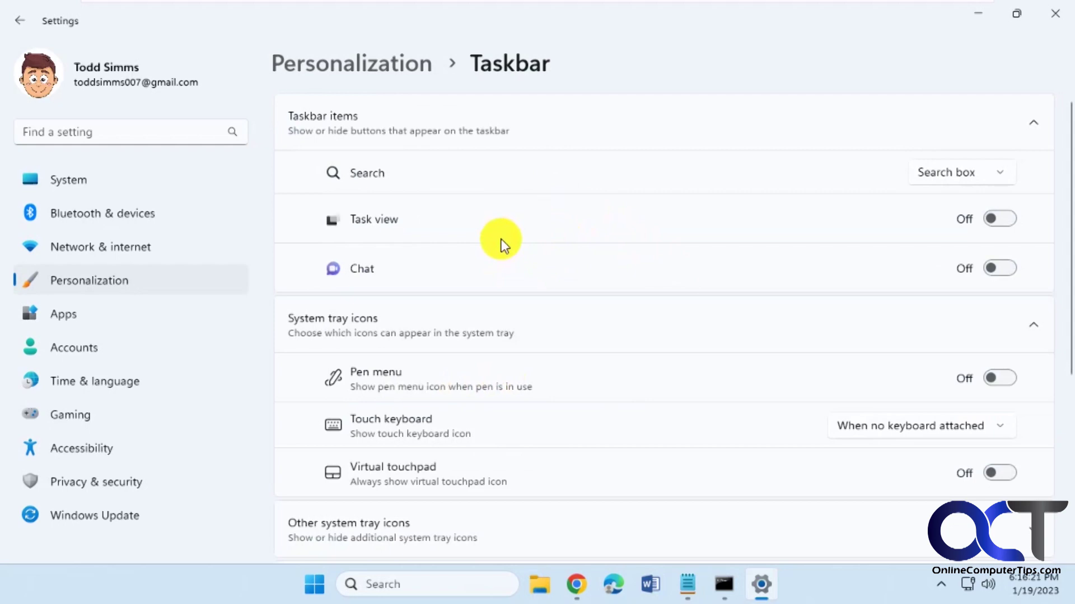
{"action": "left_click", "coordinate": [1057, 17]}
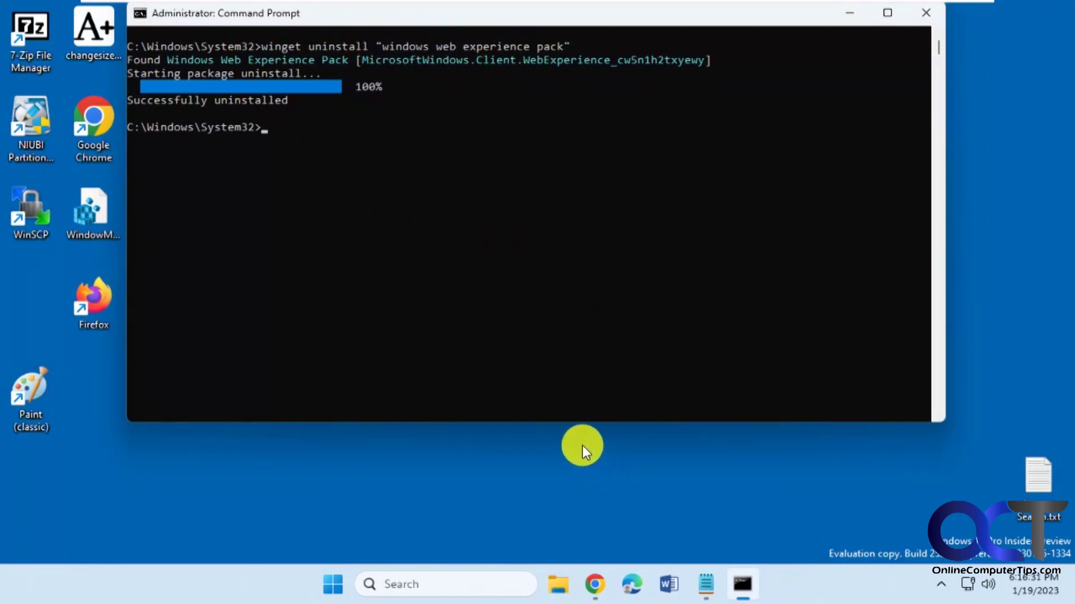
{"action": "mouse_move", "coordinate": [594, 585]}
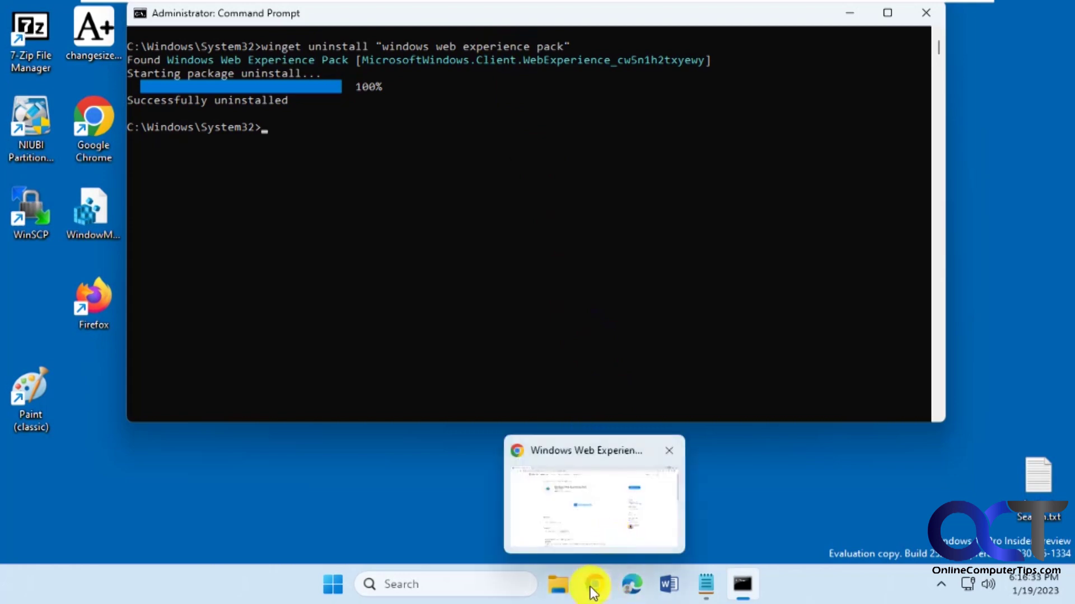
{"action": "left_click", "coordinate": [593, 586]}
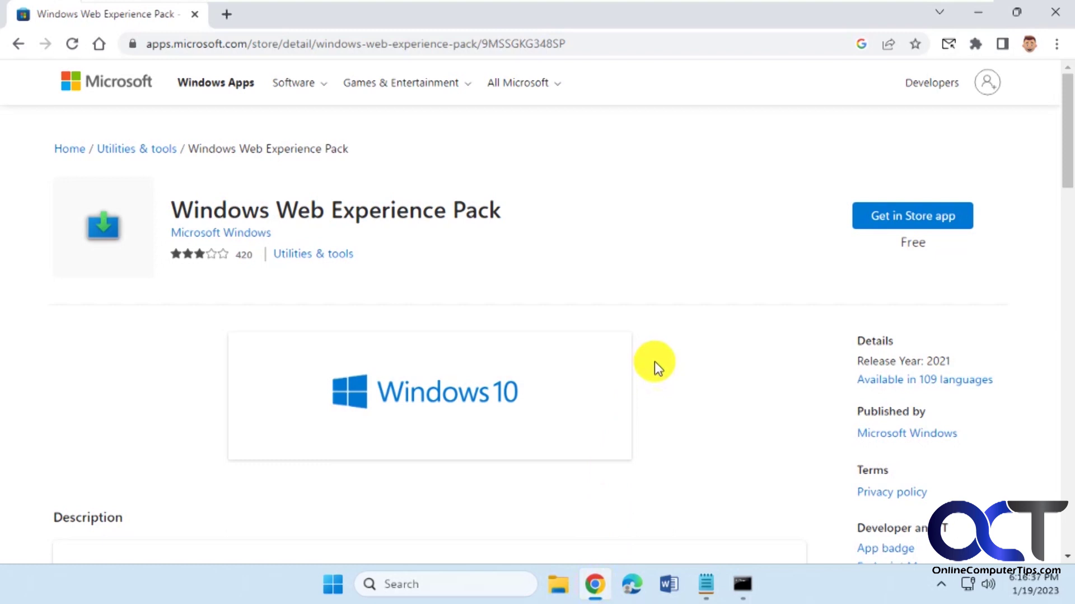
Step: Install Windows Web Experience Pack from its Chrome store page through the Microsoft Store app
{"action": "left_click", "coordinate": [649, 41]}
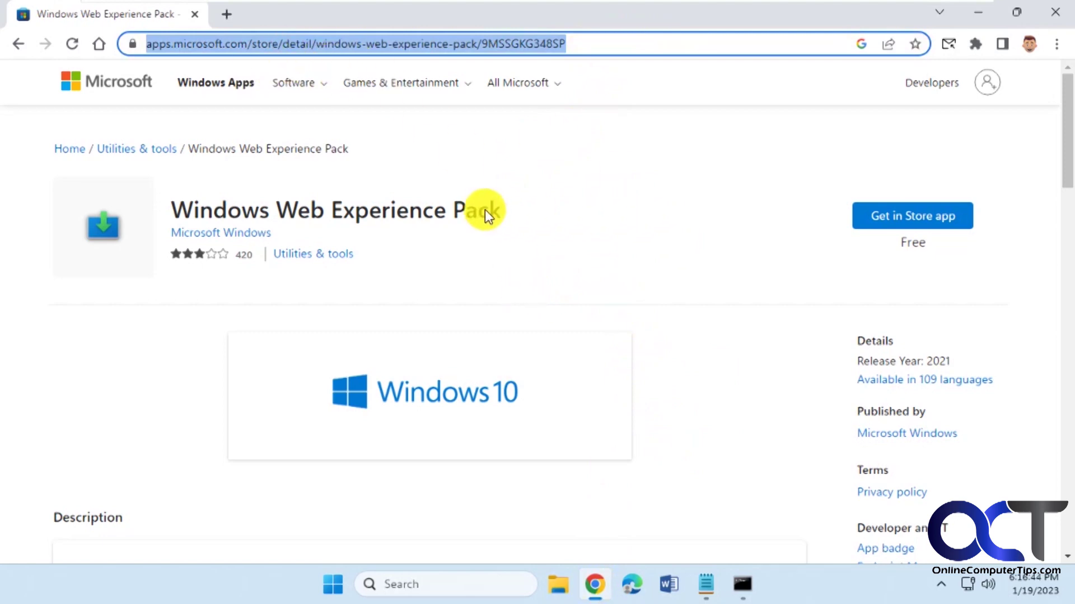
{"action": "left_click", "coordinate": [914, 221]}
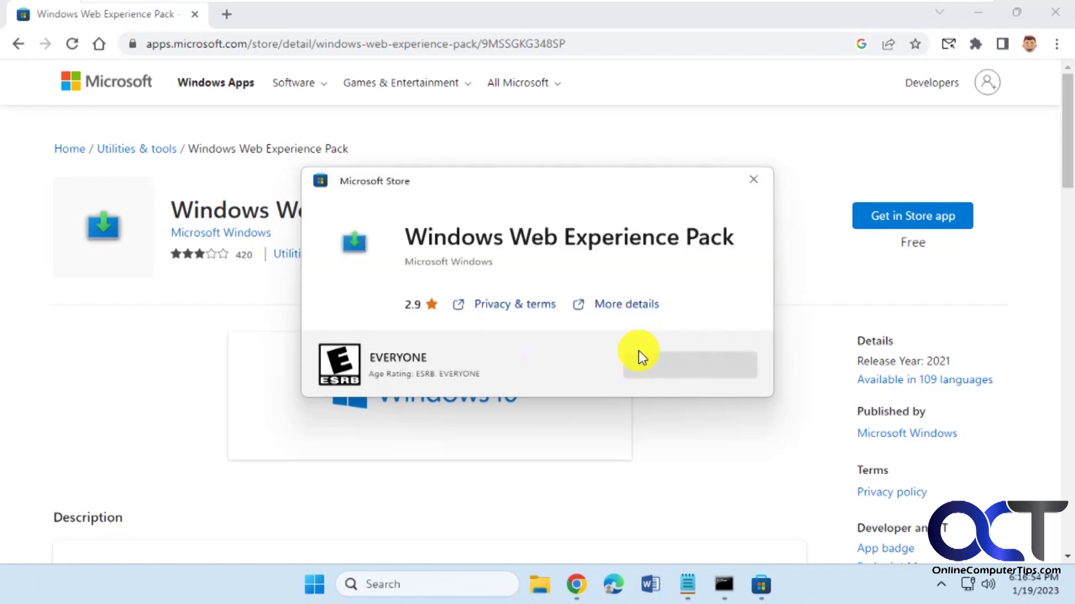
{"action": "left_click", "coordinate": [681, 366]}
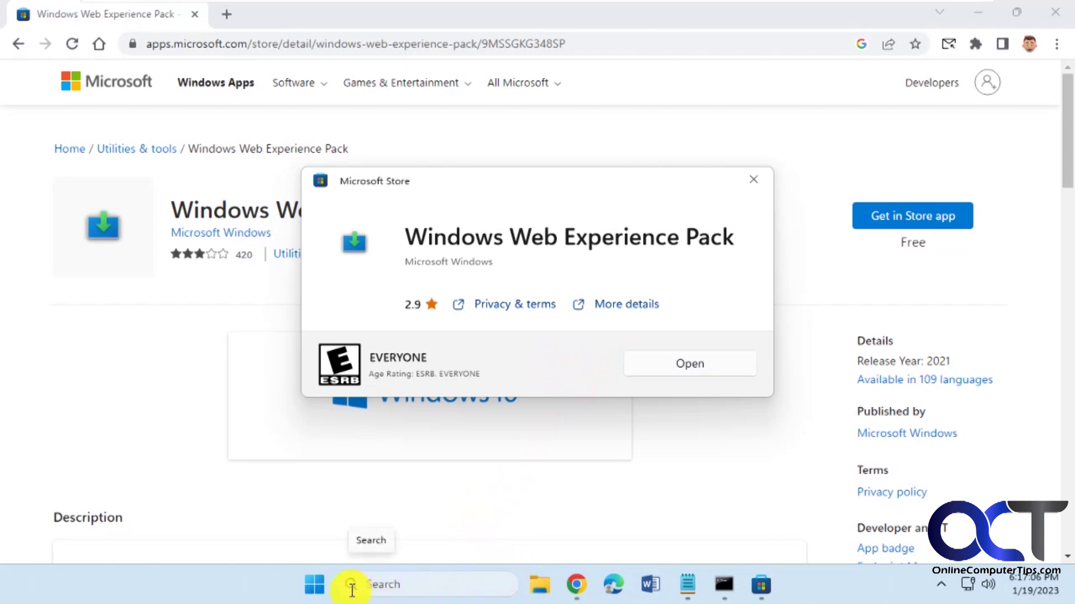
Step: From Start, go to Settings > Personalization > Taskbar and turn Widgets on
{"action": "left_click", "coordinate": [314, 585]}
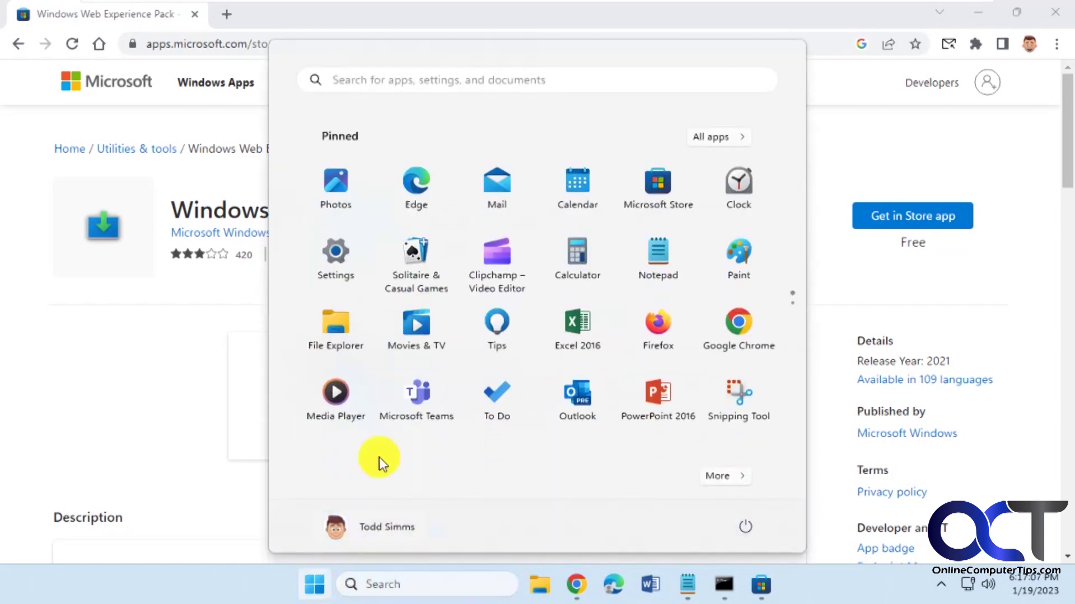
{"action": "left_click", "coordinate": [337, 255]}
{"action": "left_click", "coordinate": [93, 278]}
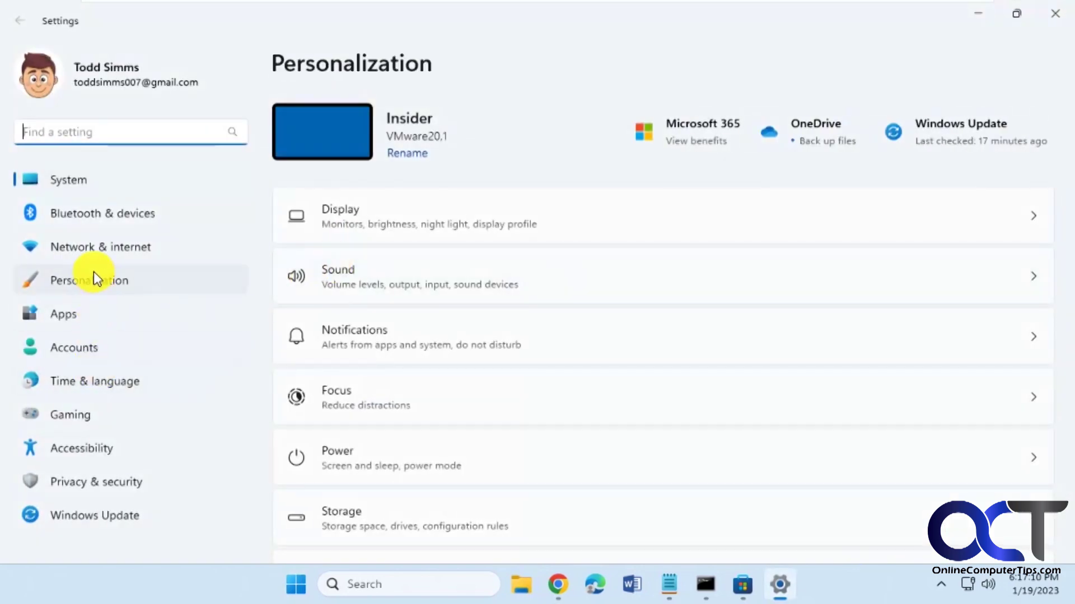
{"action": "scroll", "coordinate": [588, 361], "scroll_direction": "down", "scroll_amount": 4}
{"action": "left_click", "coordinate": [587, 375]}
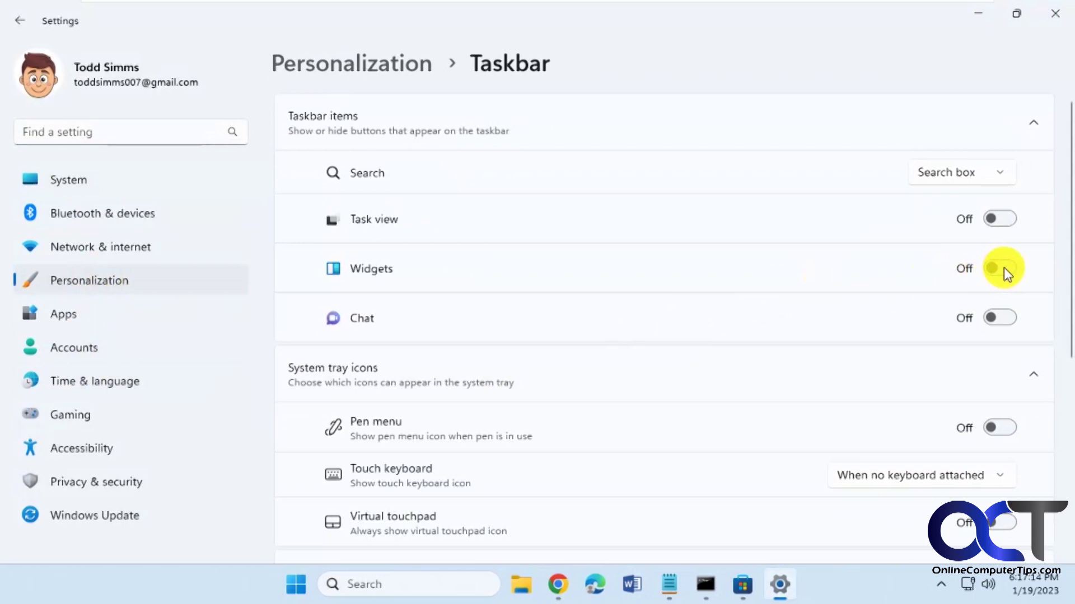
{"action": "left_click", "coordinate": [1001, 269]}
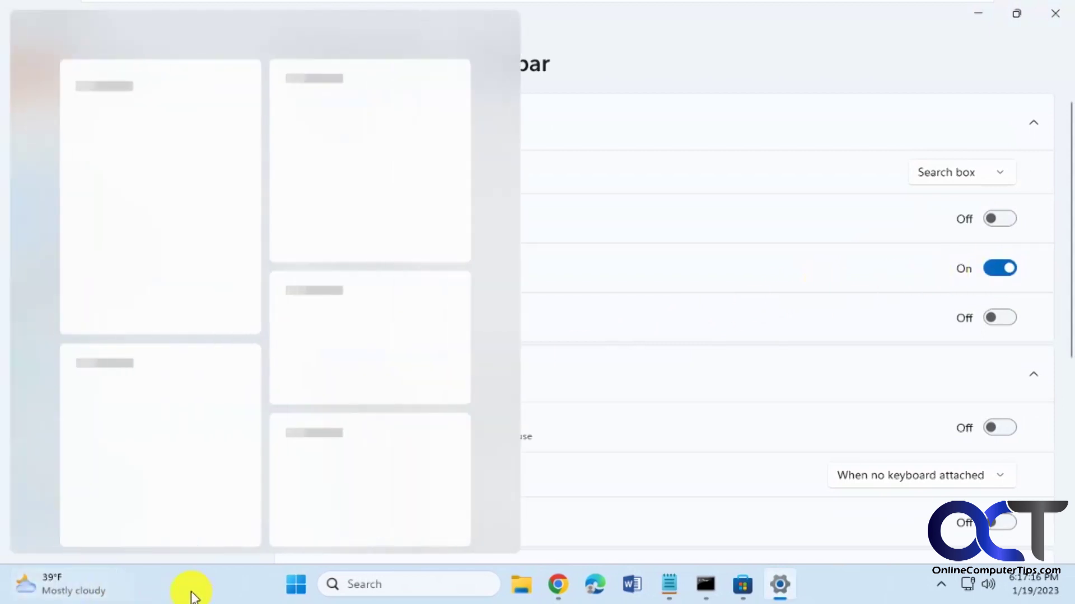